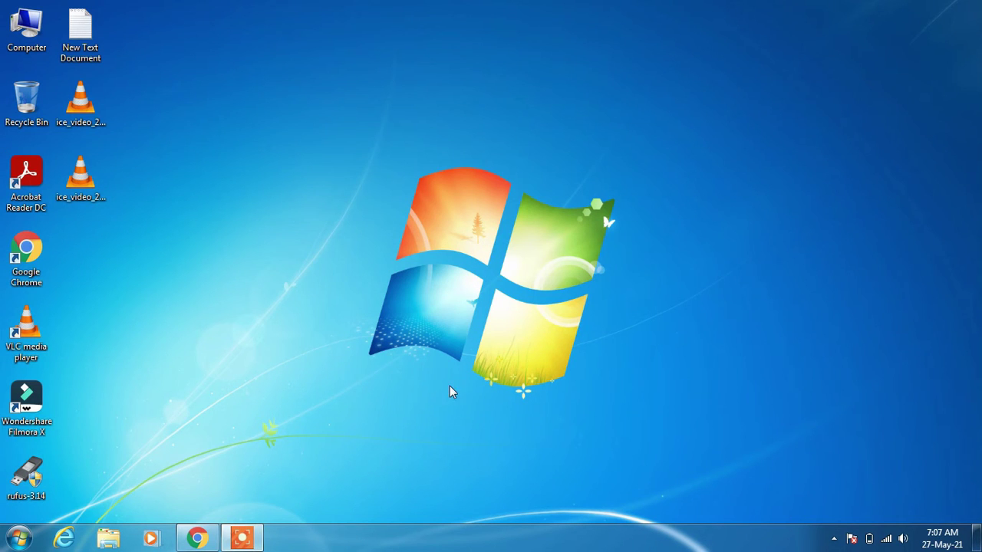
- In Chrome, search Google for 'lenovo drivers'
click(206, 537)
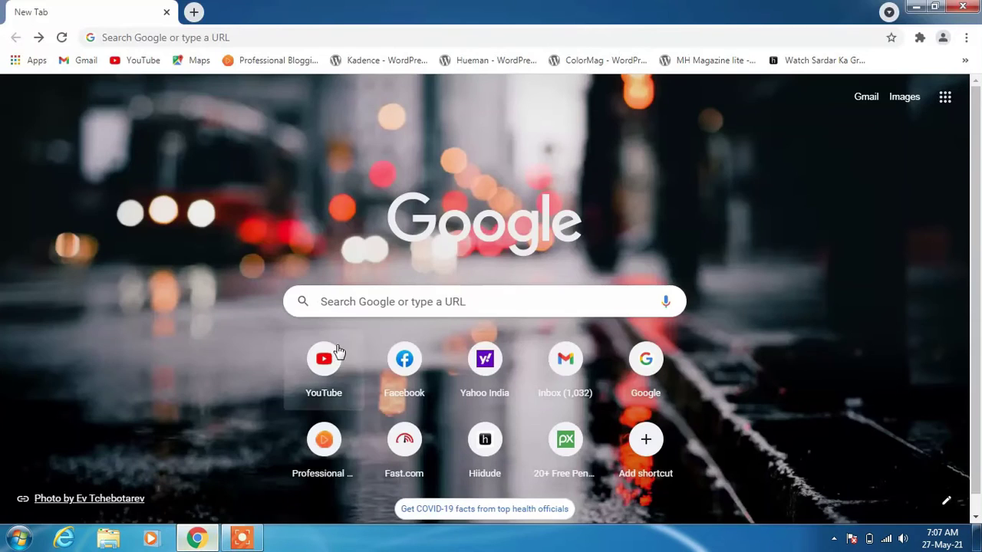
click(376, 302)
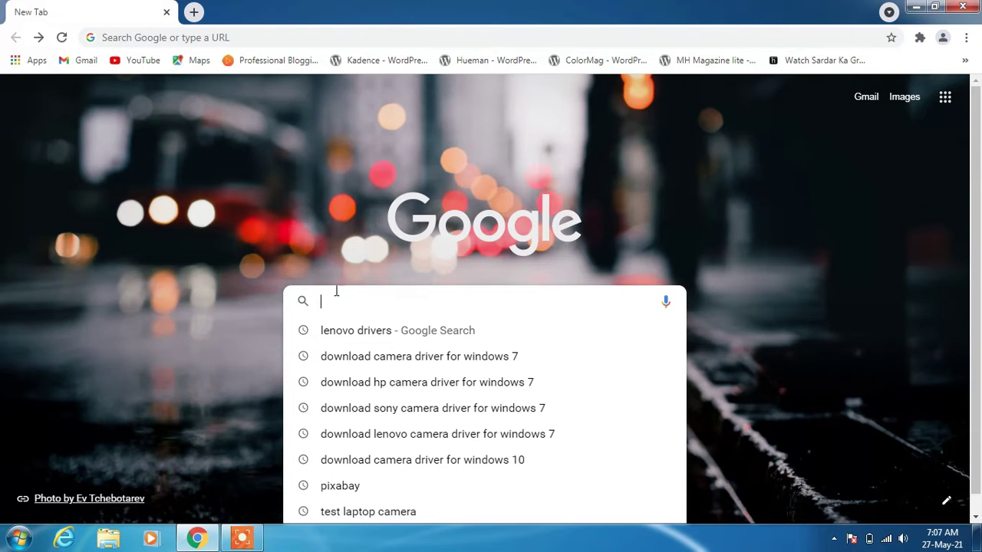
text(lenovo drive)
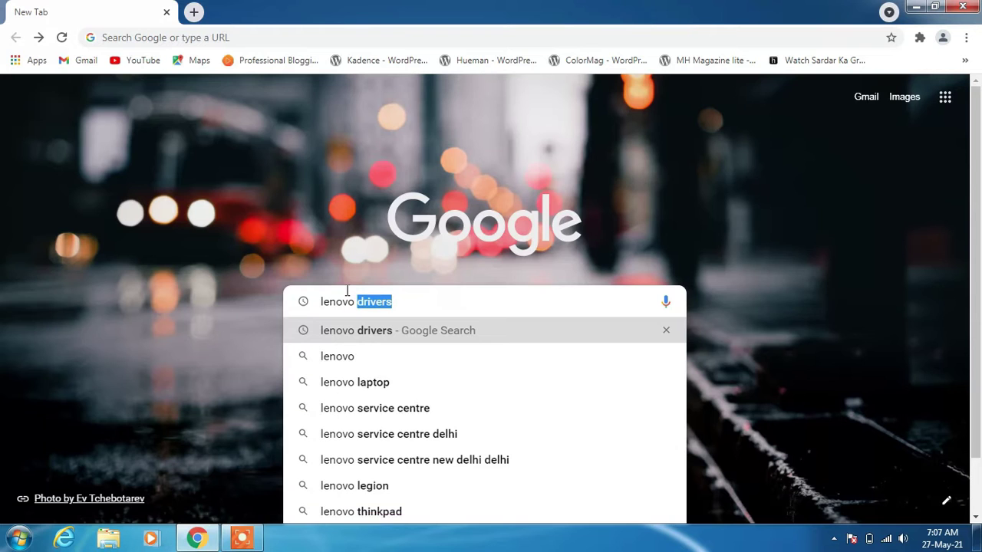
text(rs)
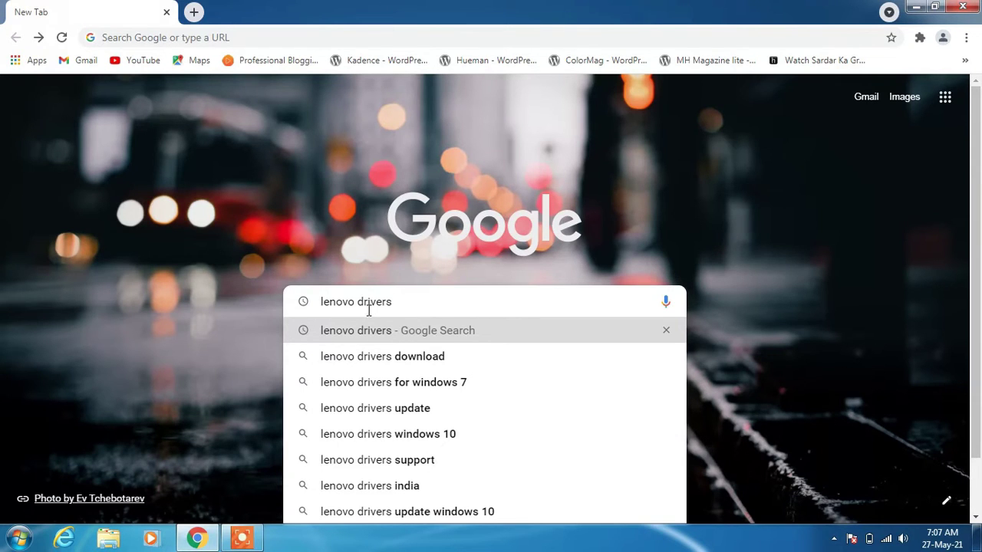
key(Return)
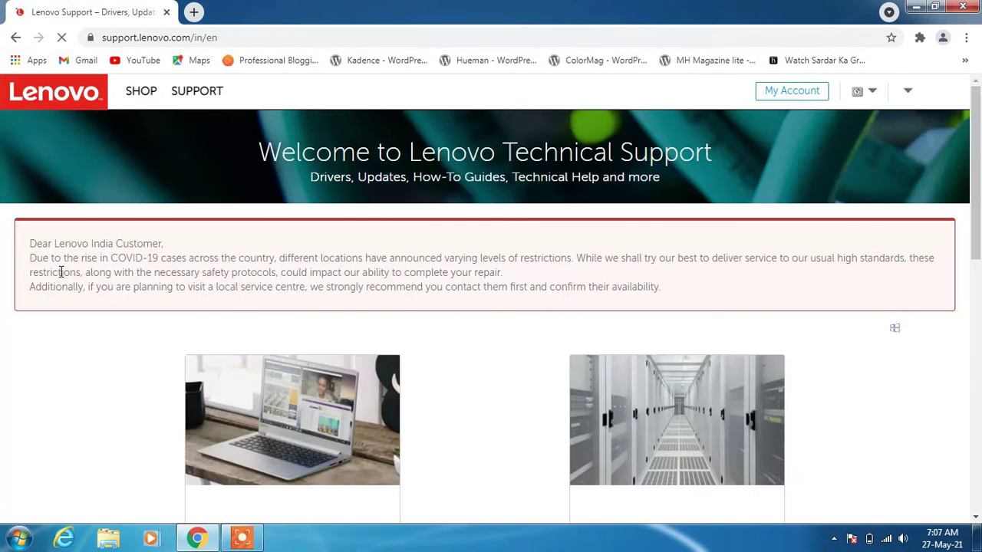
- Go from the Lenovo Support site to the PC Support home page
scroll(61, 272, down, 2)
scroll(61, 272, down, 1)
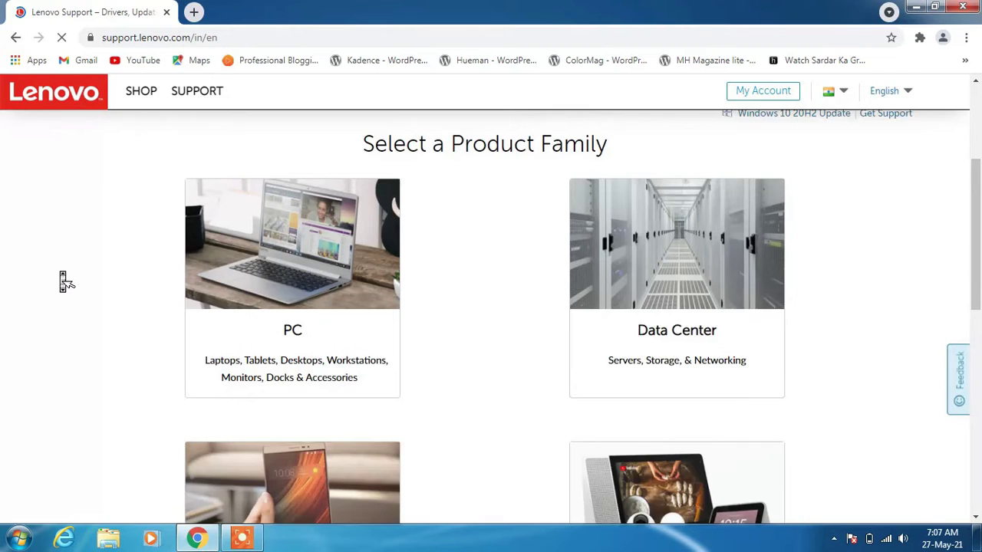
mouse_move(355, 293)
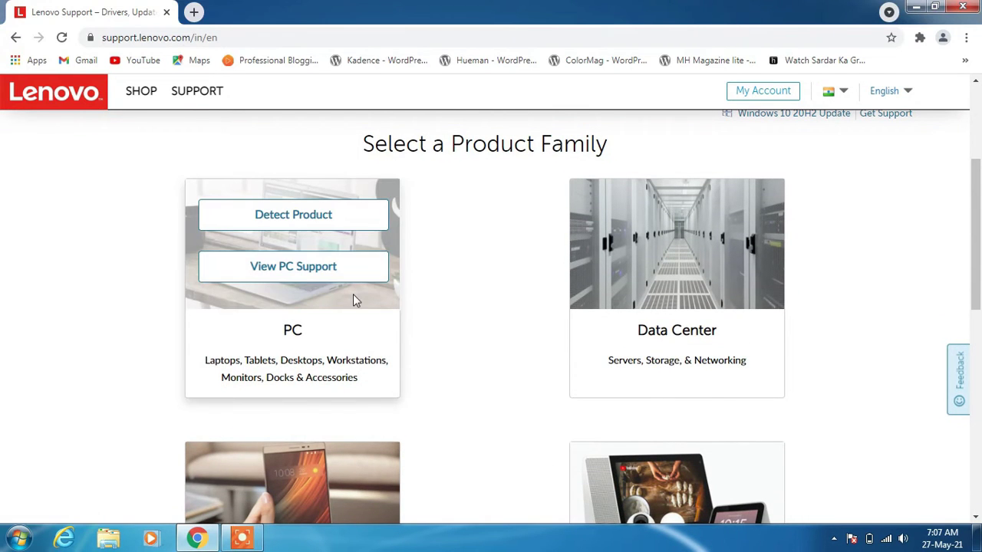
click(311, 275)
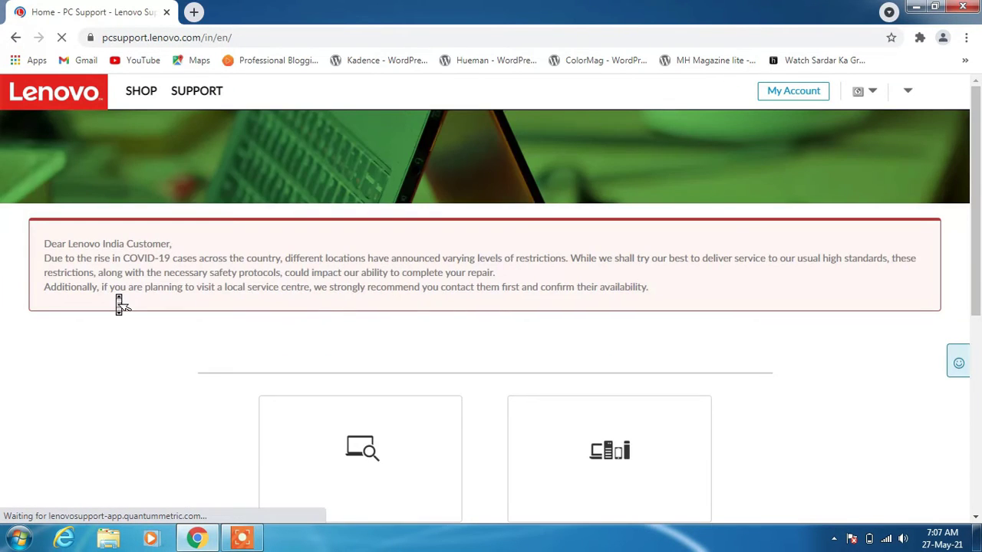
scroll(119, 301, down, 2)
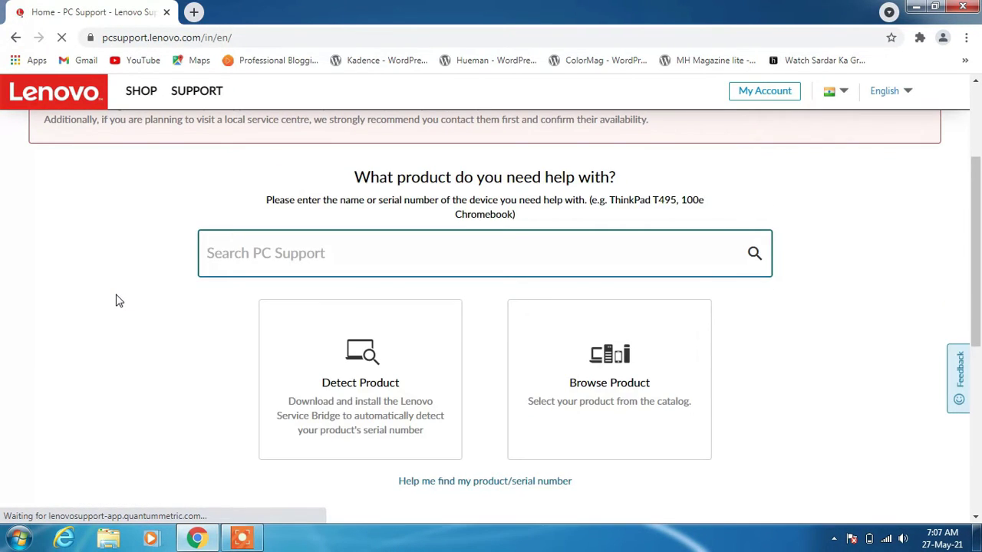
scroll(119, 301, down, 1)
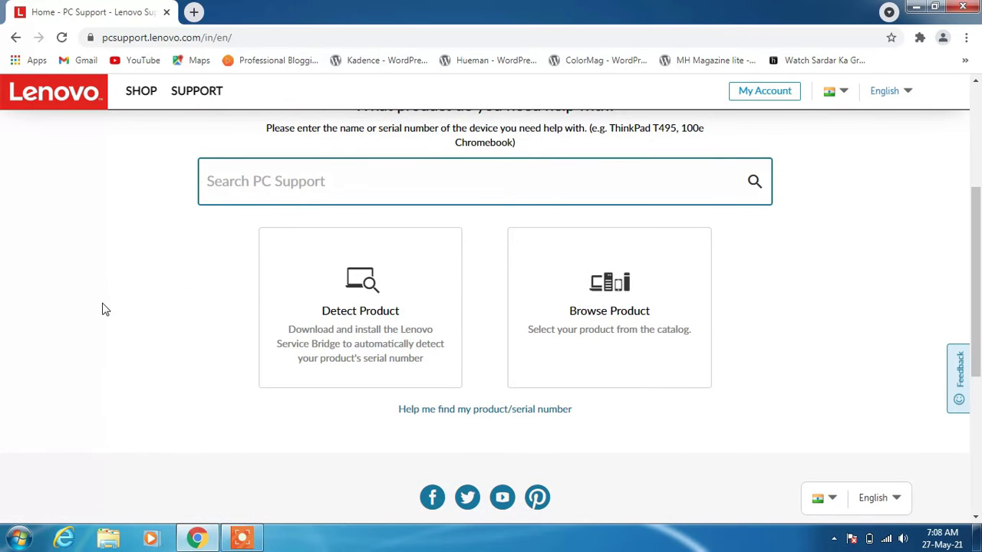
click(642, 321)
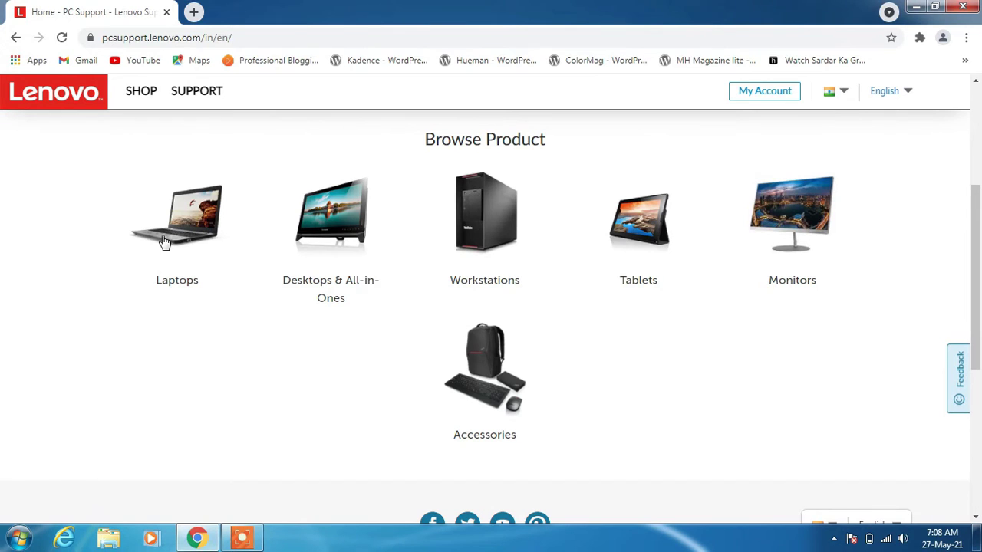
- Choose the Laptops category and the 300 Series laptops (ideapad) series
click(185, 230)
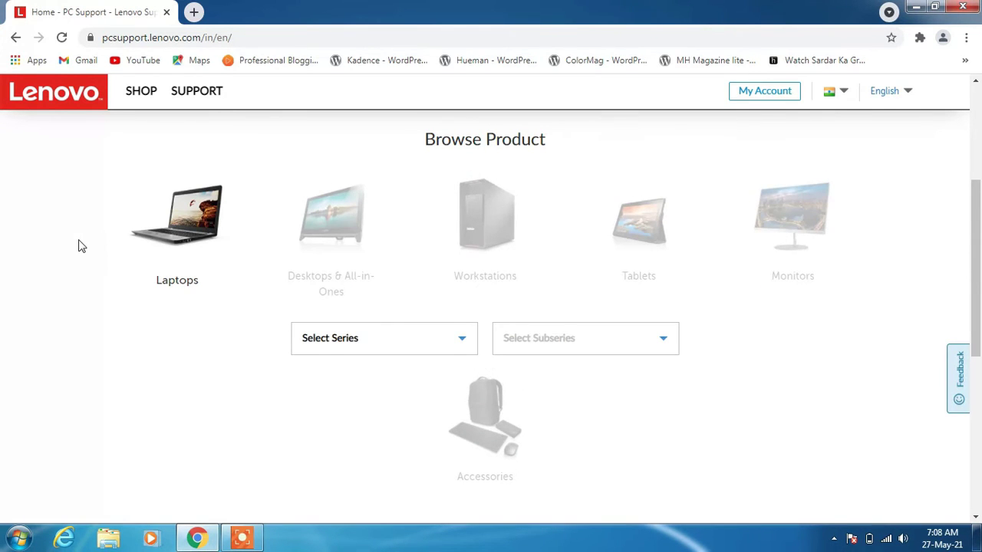
scroll(81, 246, down, 2)
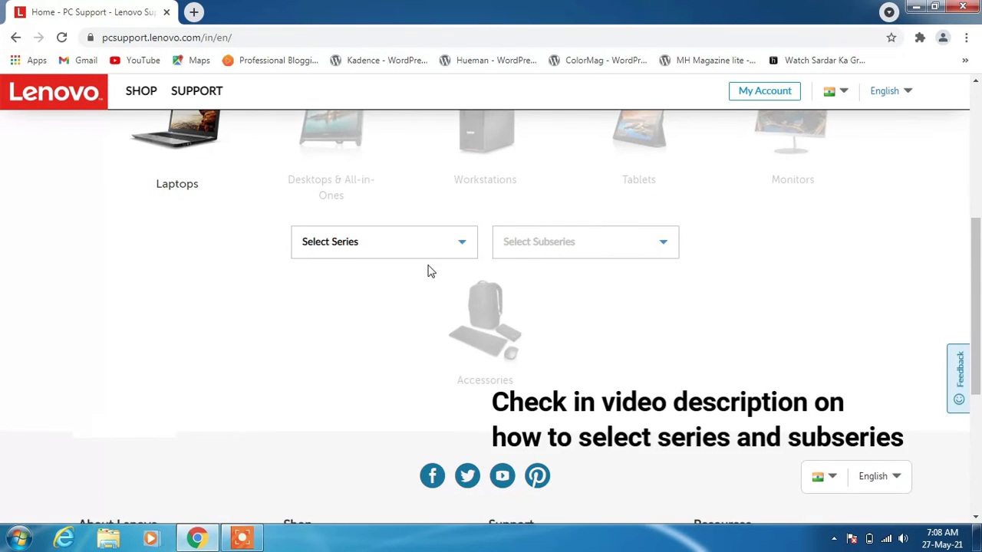
click(393, 247)
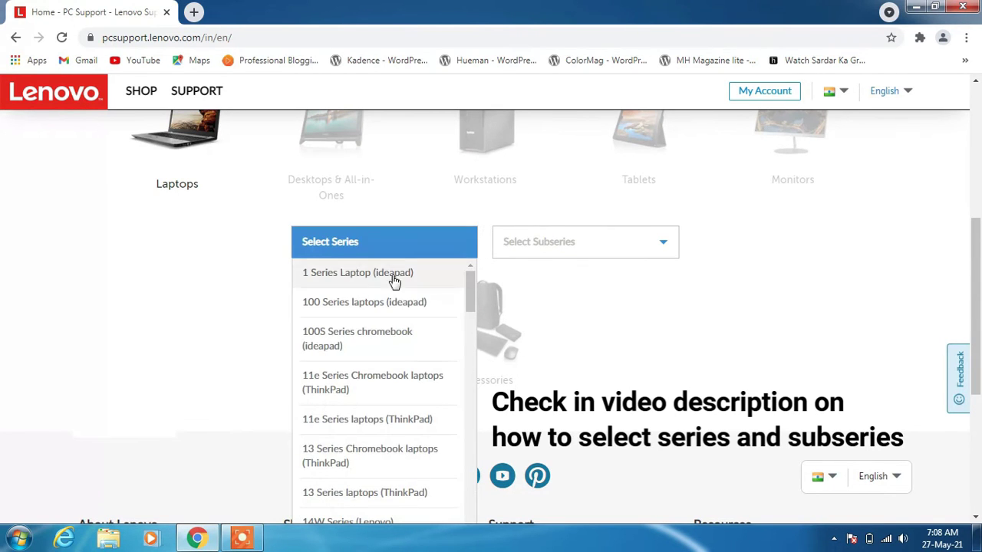
scroll(394, 355, down, 3)
scroll(396, 355, down, 1)
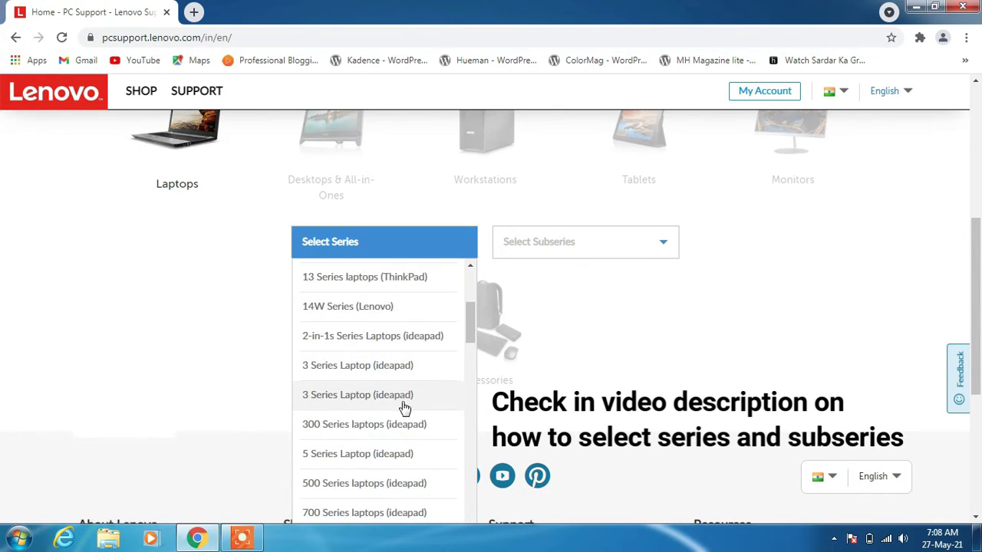
click(330, 434)
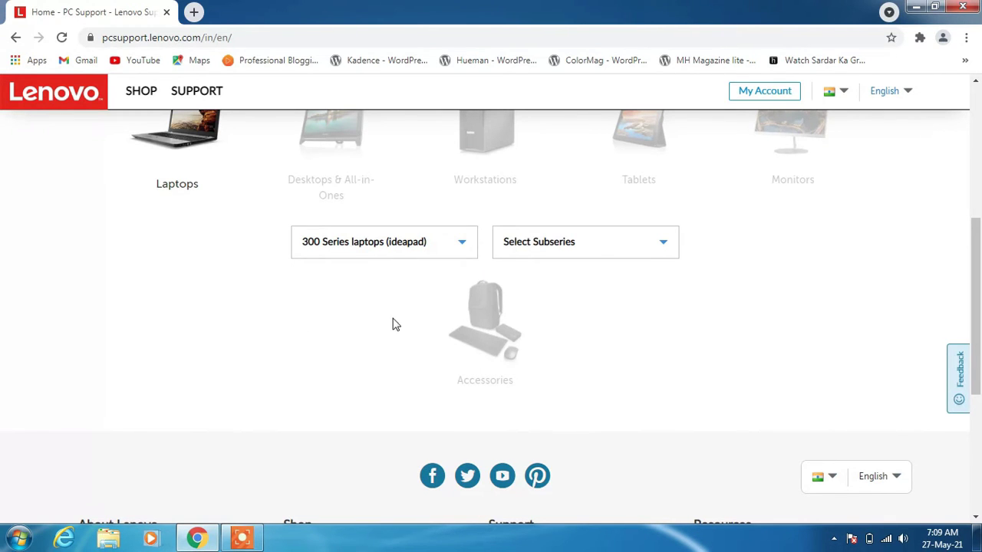
- Pick the 320-14ISK Laptop (ideapad) subseries to open its product page
click(588, 254)
scroll(588, 351, down, 3)
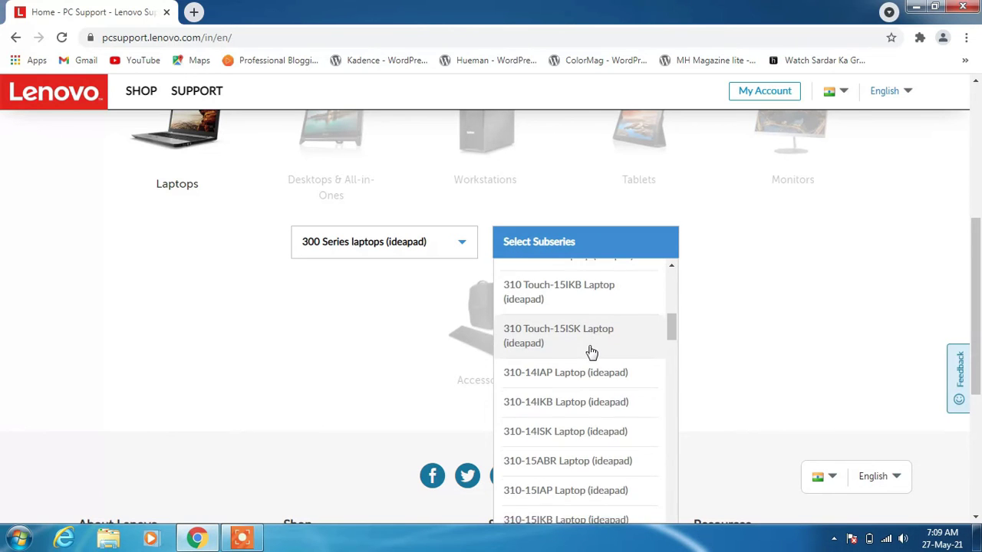
scroll(590, 351, down, 4)
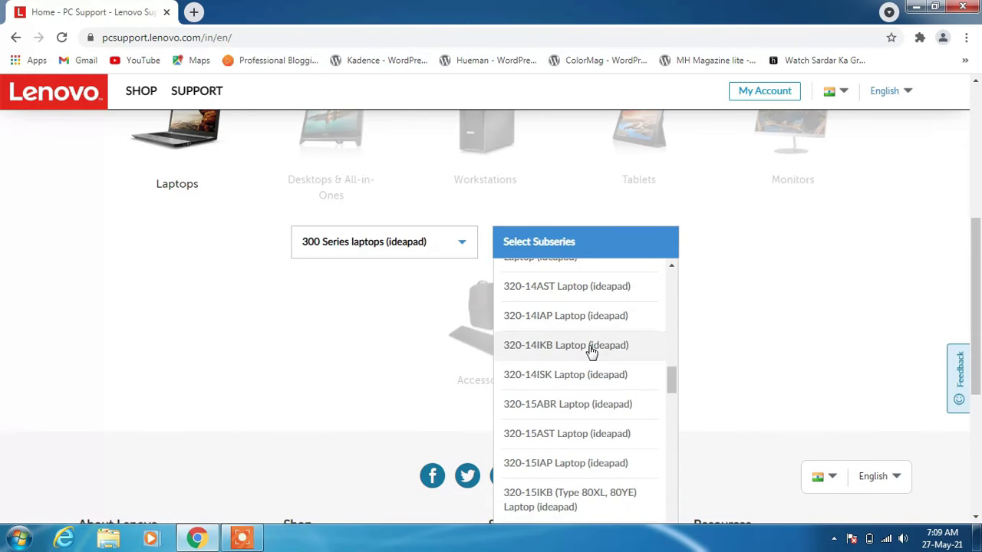
scroll(591, 350, up, 1)
scroll(591, 350, up, 2)
scroll(591, 351, down, 2)
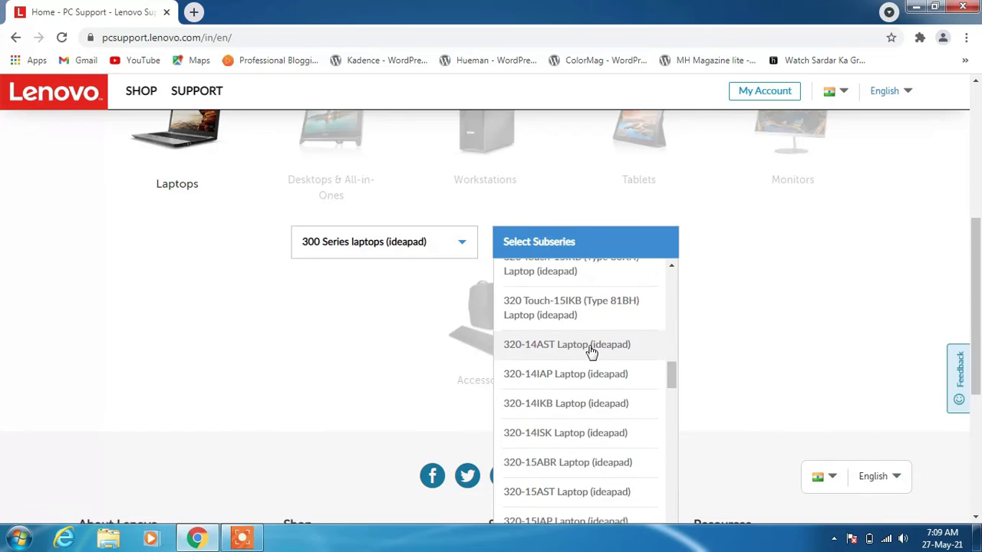
click(545, 427)
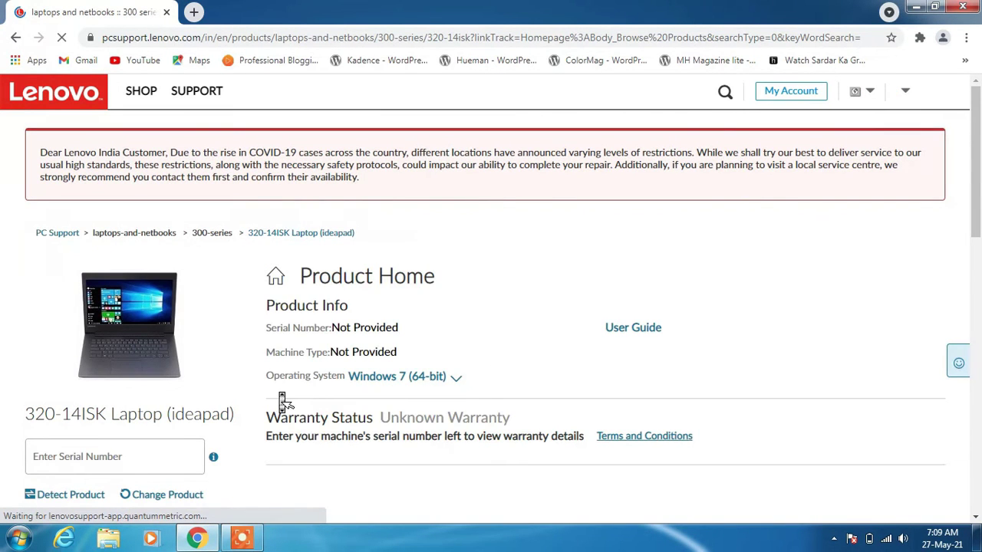
- Keep Windows 7 (64-bit) as the OS and open the laptop's Drivers & Software page
scroll(279, 399, down, 2)
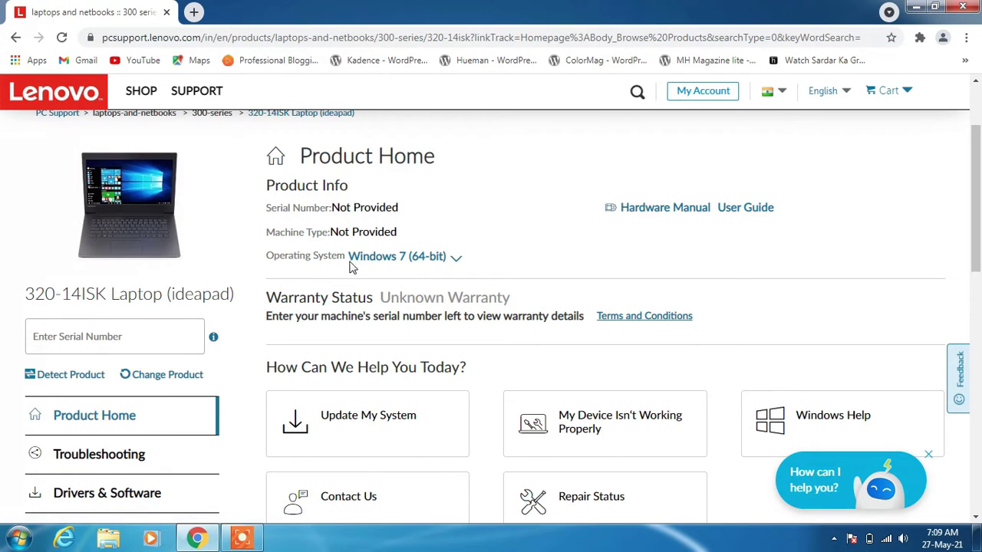
click(456, 259)
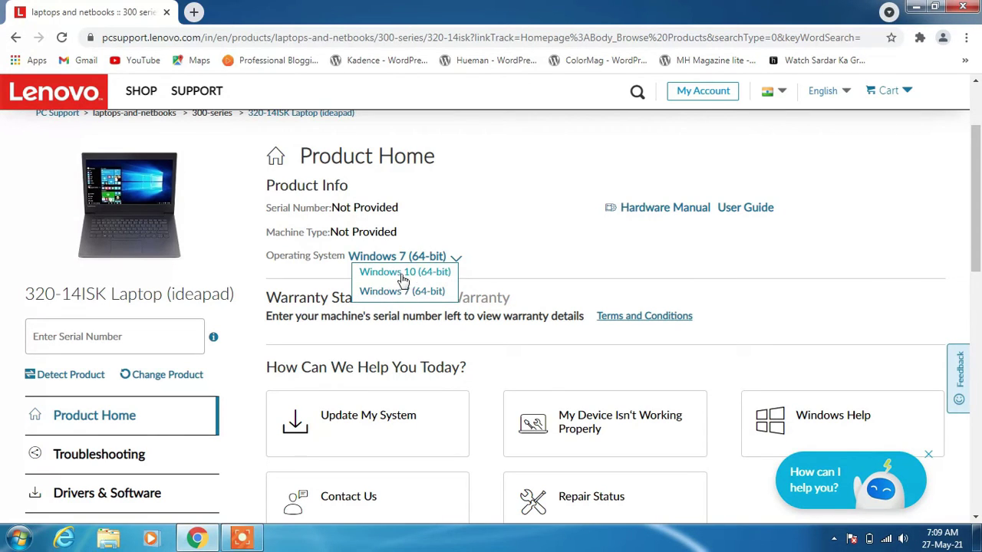
click(514, 280)
scroll(514, 280, down, 2)
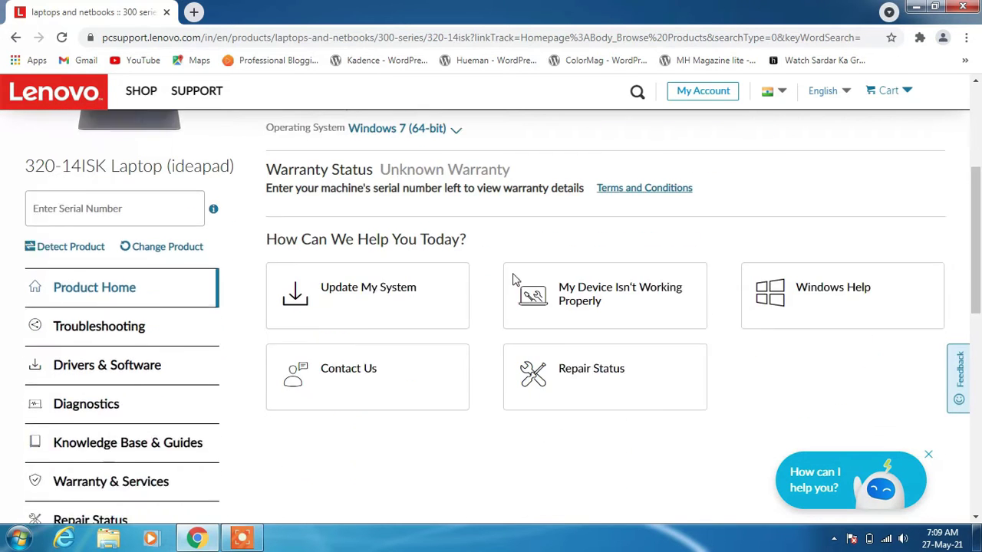
click(129, 358)
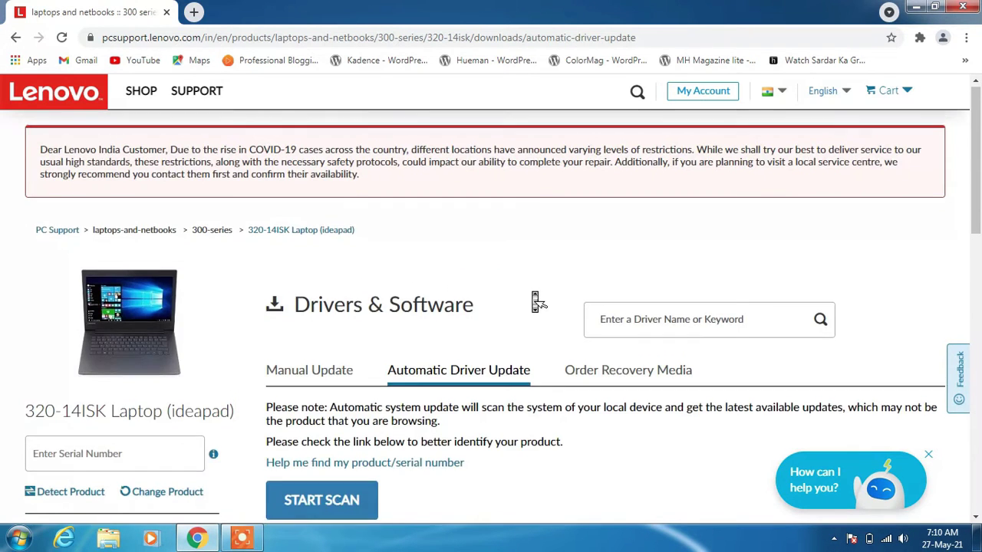
scroll(535, 297, down, 2)
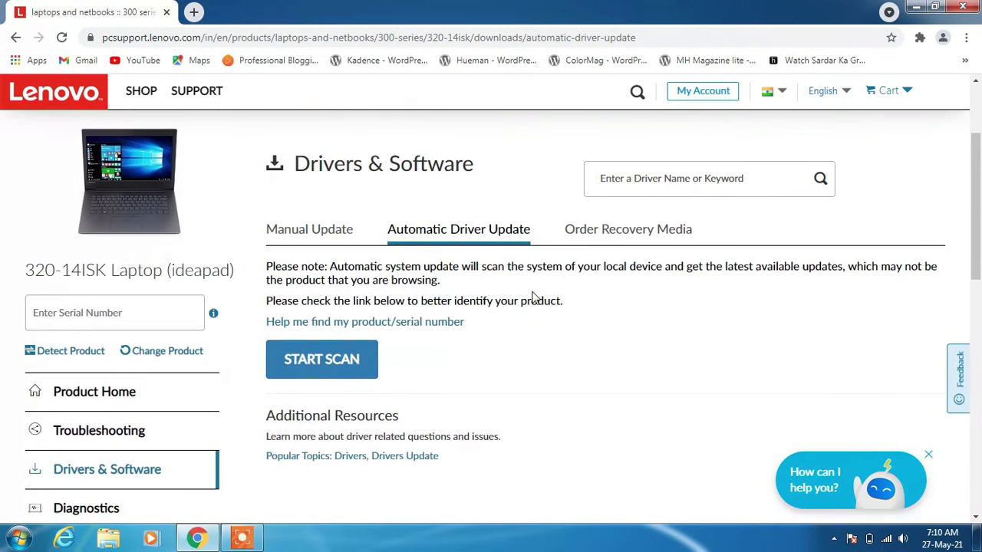
- Under Manual Update, open Camera and Card Reader and expand the Camera Driver entry
click(338, 239)
scroll(530, 280, down, 3)
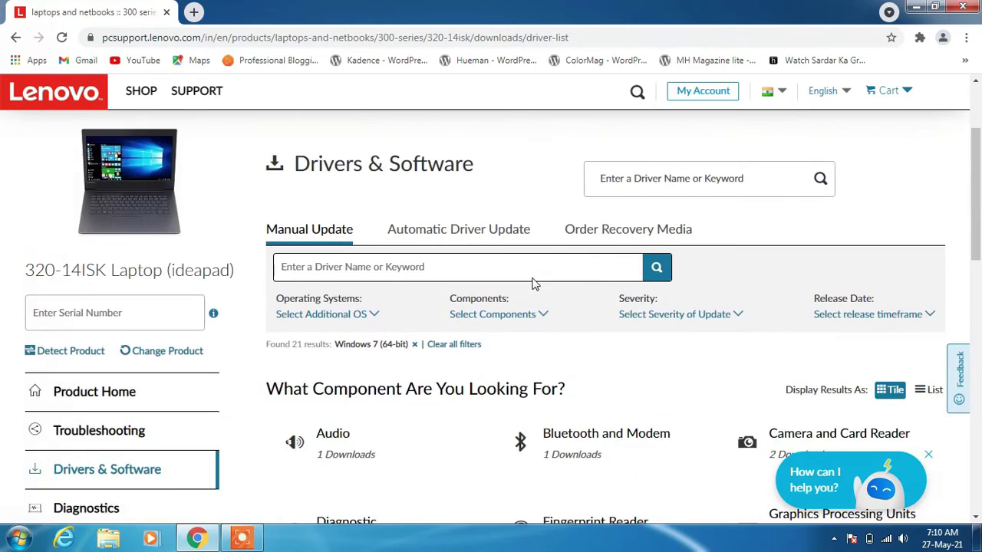
scroll(534, 284, down, 2)
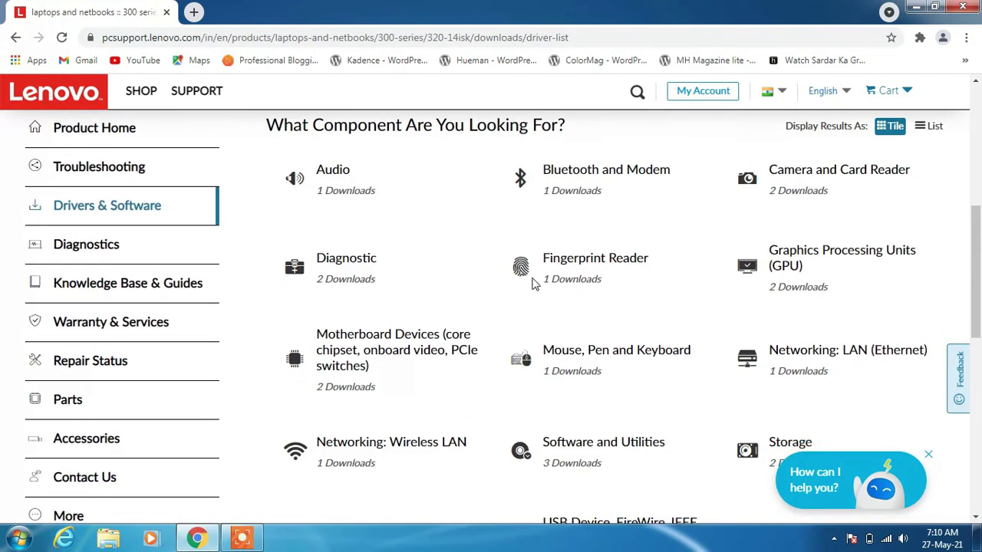
scroll(535, 284, up, 1)
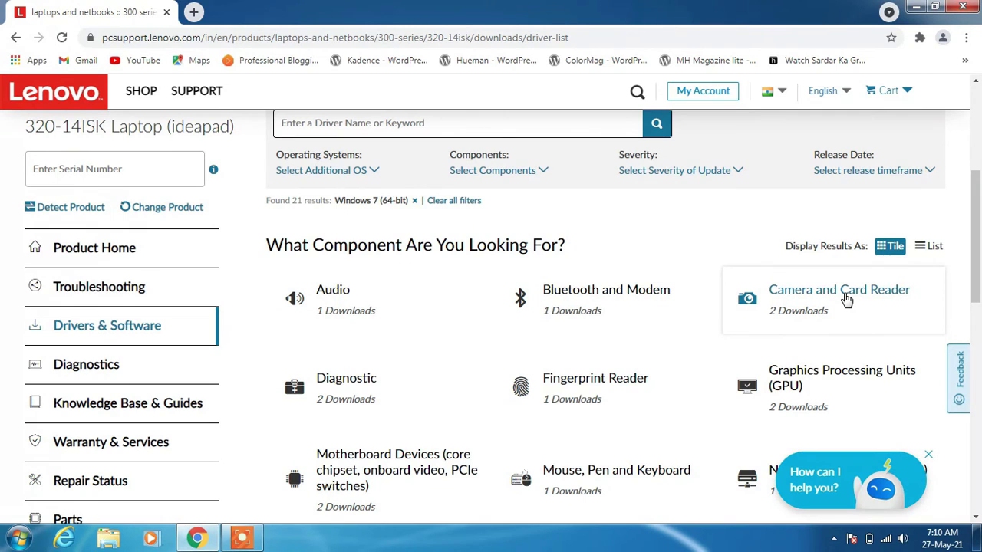
click(846, 299)
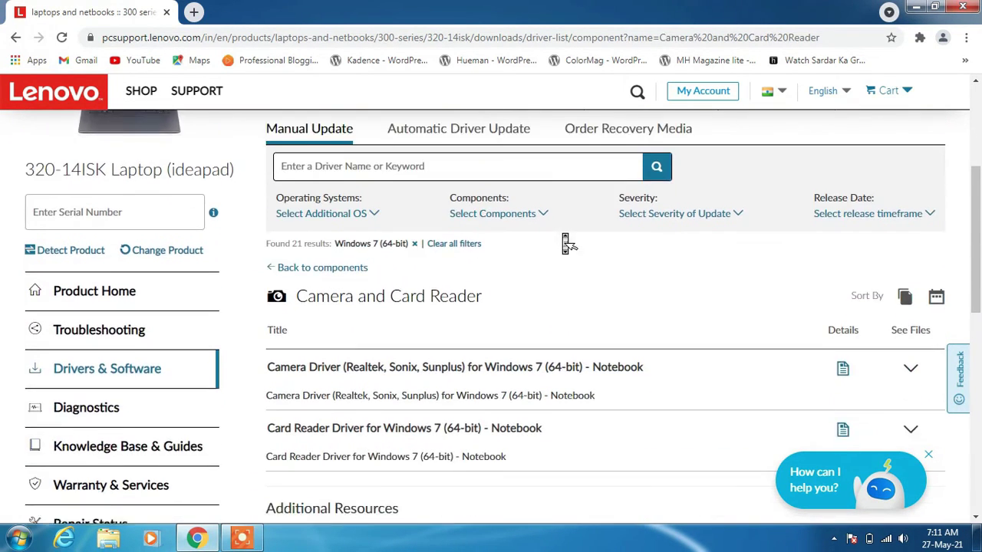
scroll(562, 240, down, 1)
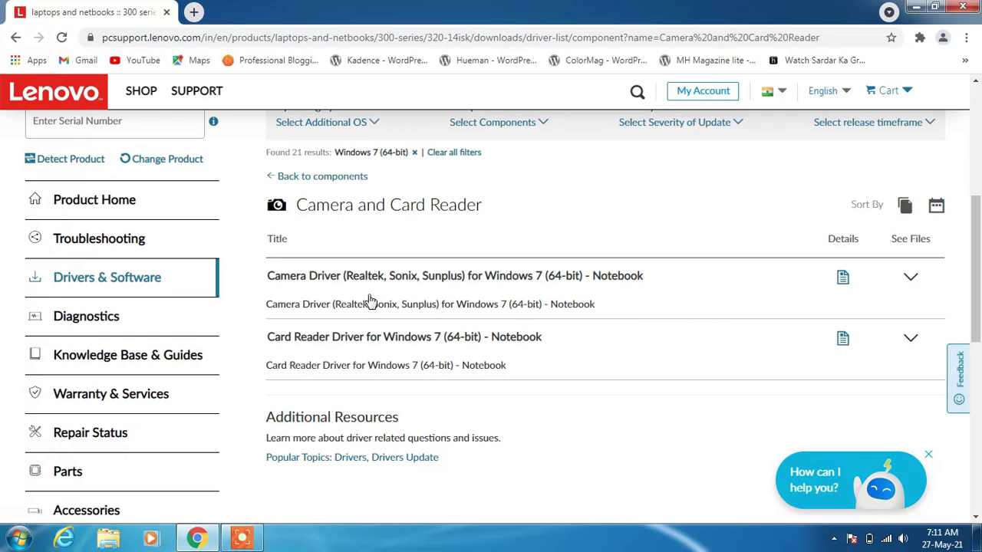
click(910, 282)
- Download the 21.1 MB fe3201wf.exe camera driver and show it in its folder
scroll(850, 298, down, 1)
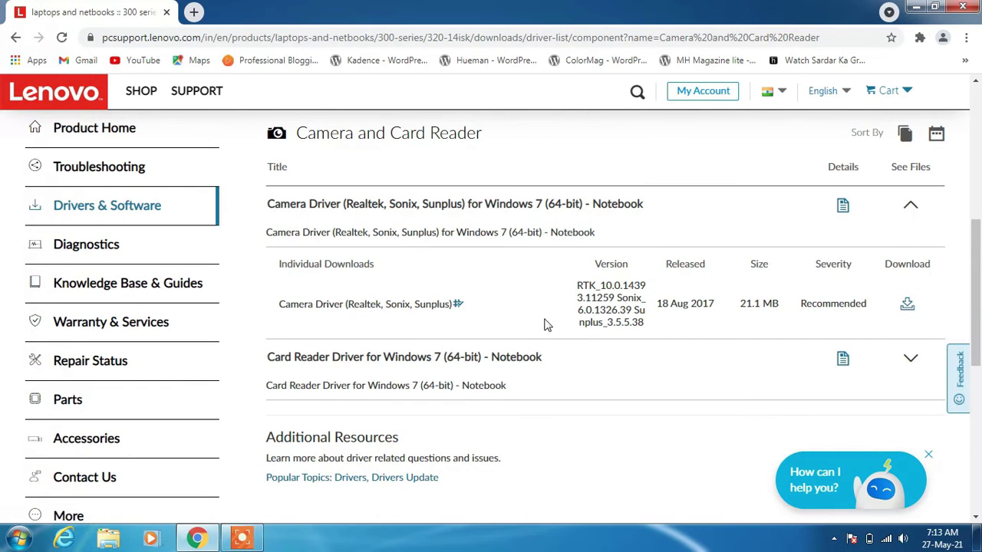
click(907, 307)
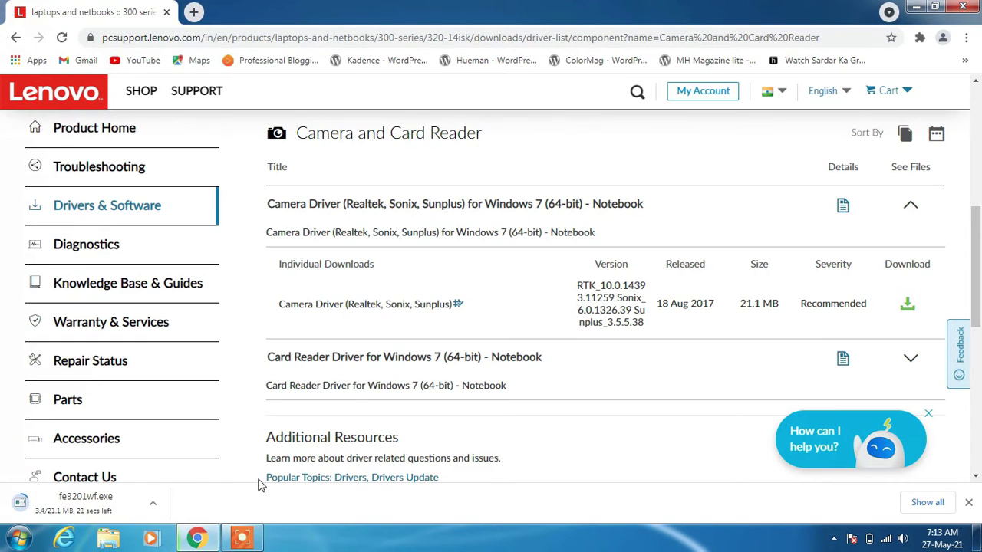
click(155, 504)
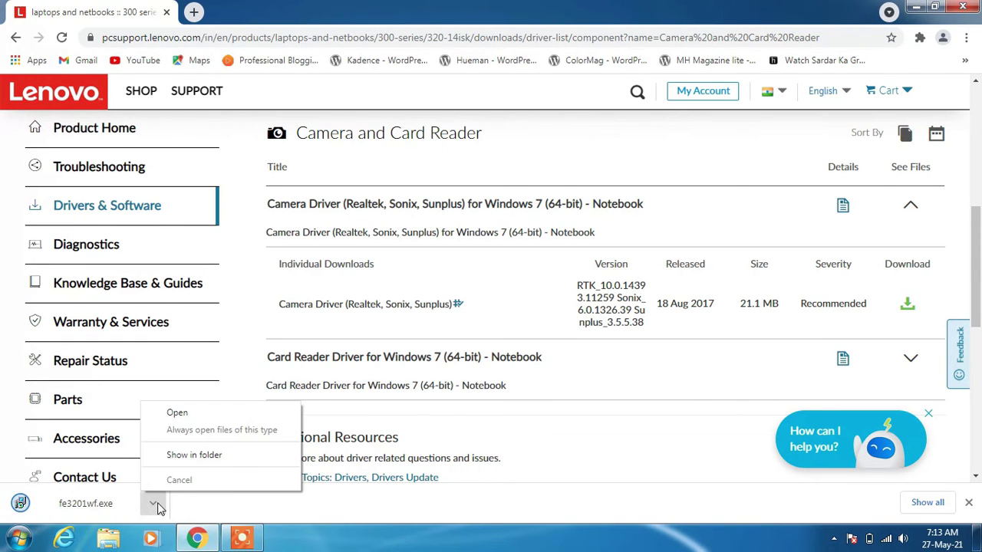
click(234, 455)
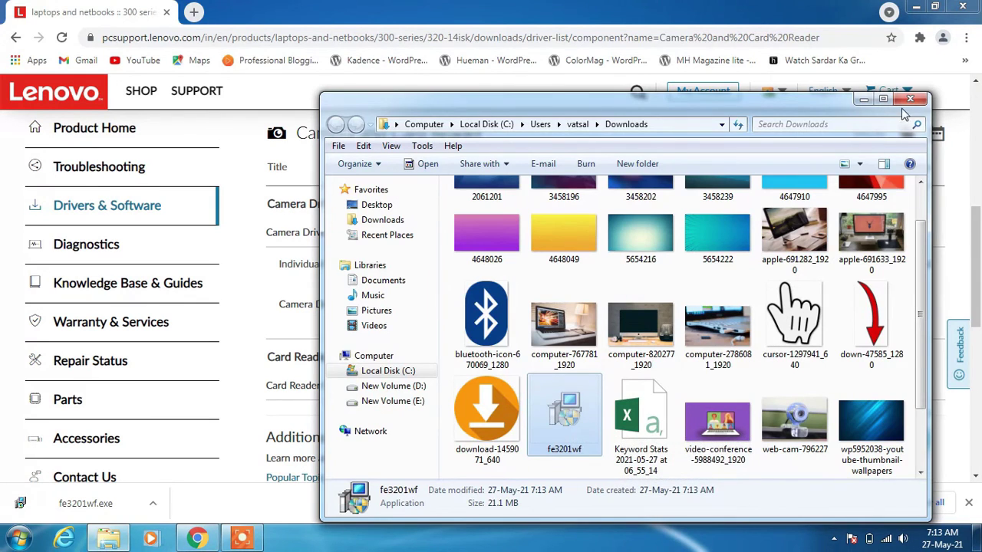
- Close the Downloads folder, minimise Chrome and paste fe3201wf onto the desktop
click(910, 102)
click(915, 7)
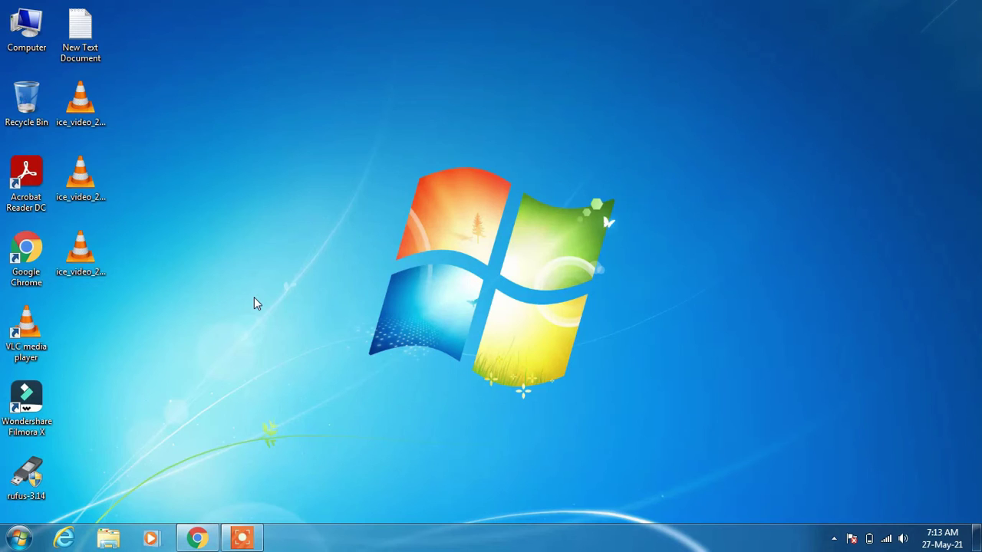
key(ctrl+v)
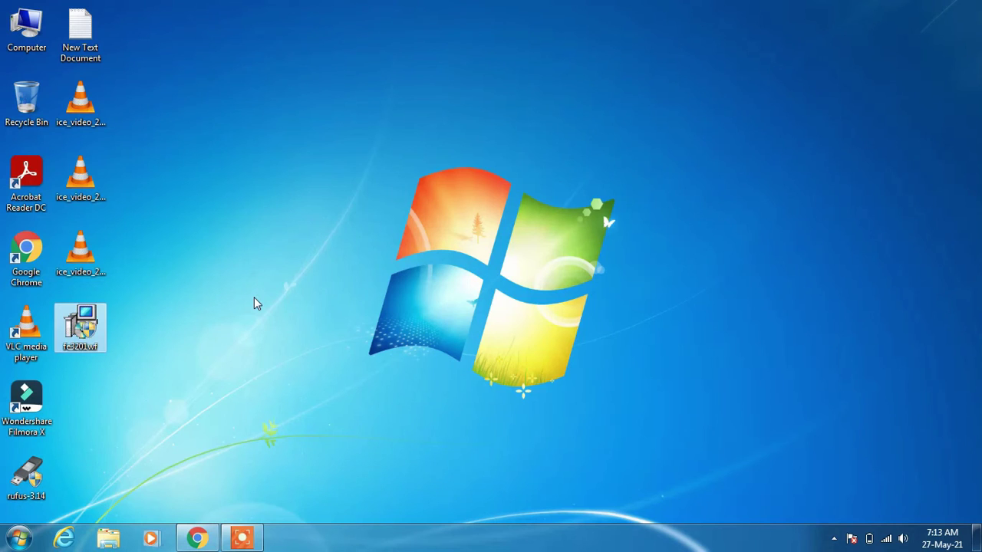
click(170, 372)
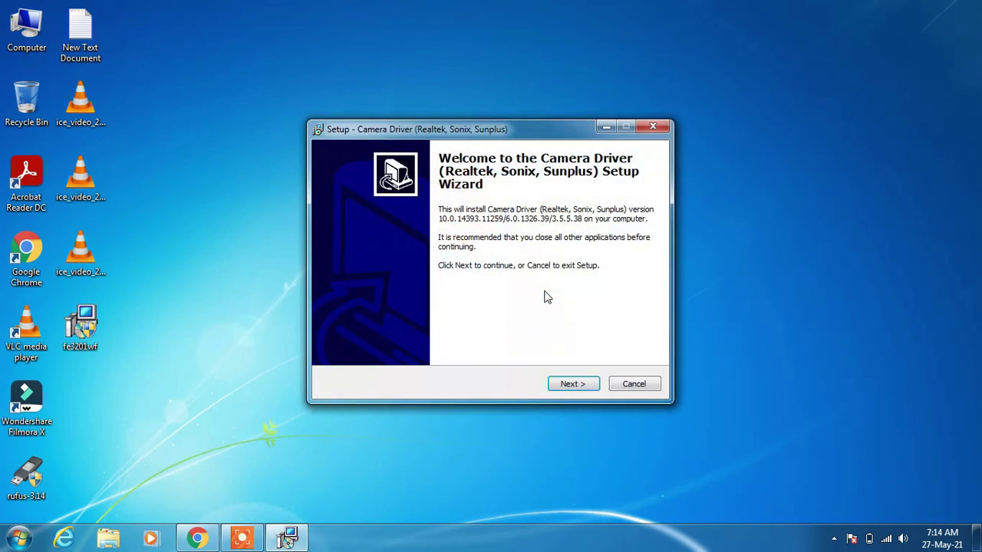
- Accept the licence and install the camera driver to C:\Drivers\Camera, finishing the wizard
click(576, 385)
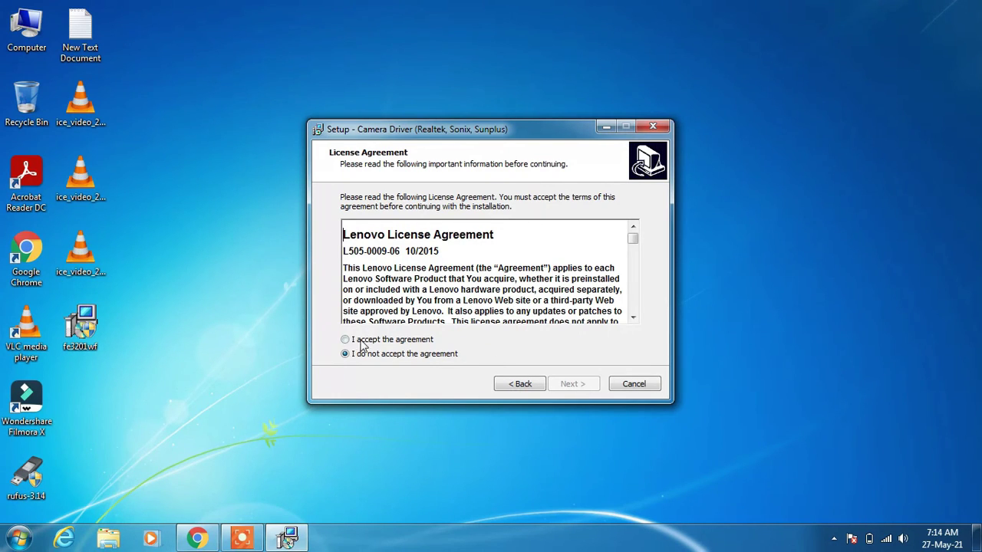
click(345, 340)
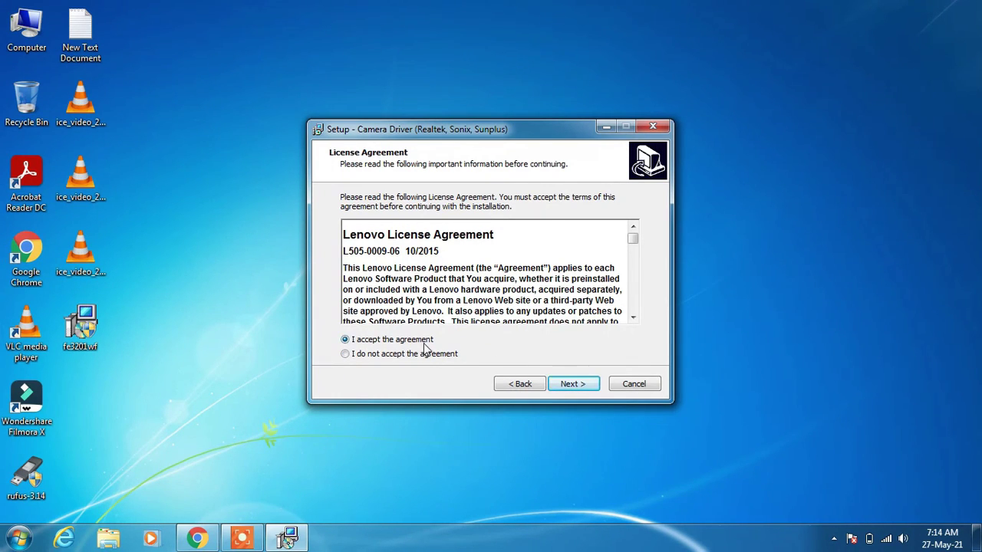
click(569, 384)
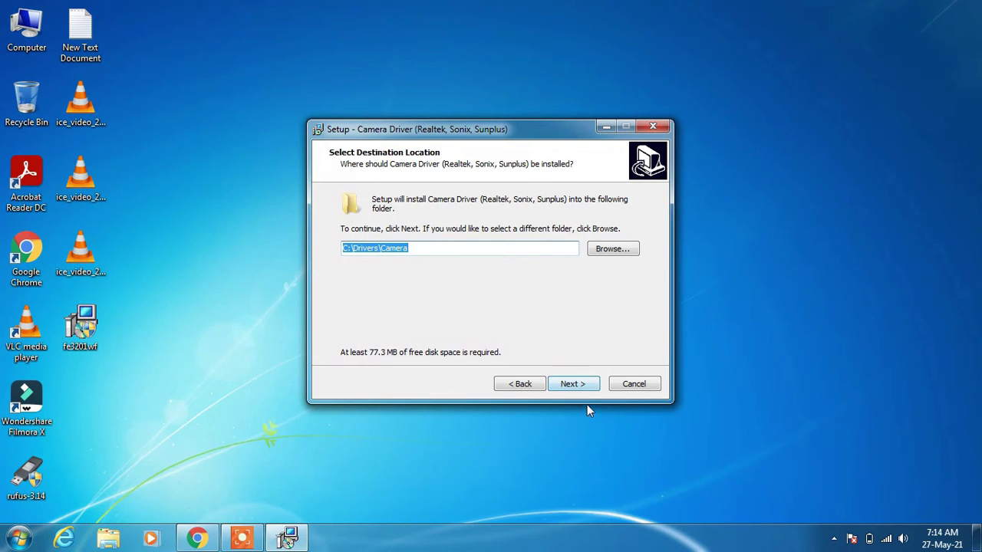
click(583, 389)
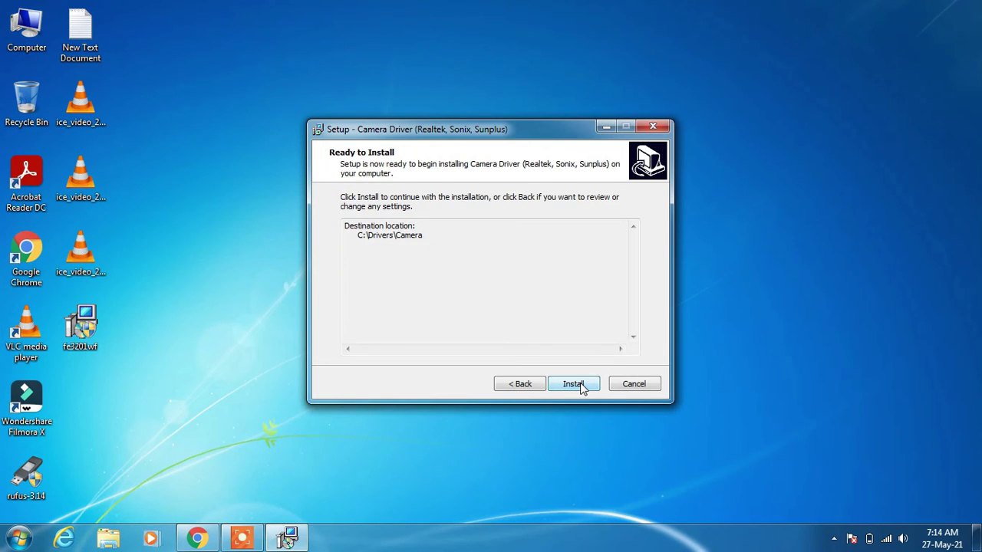
click(583, 389)
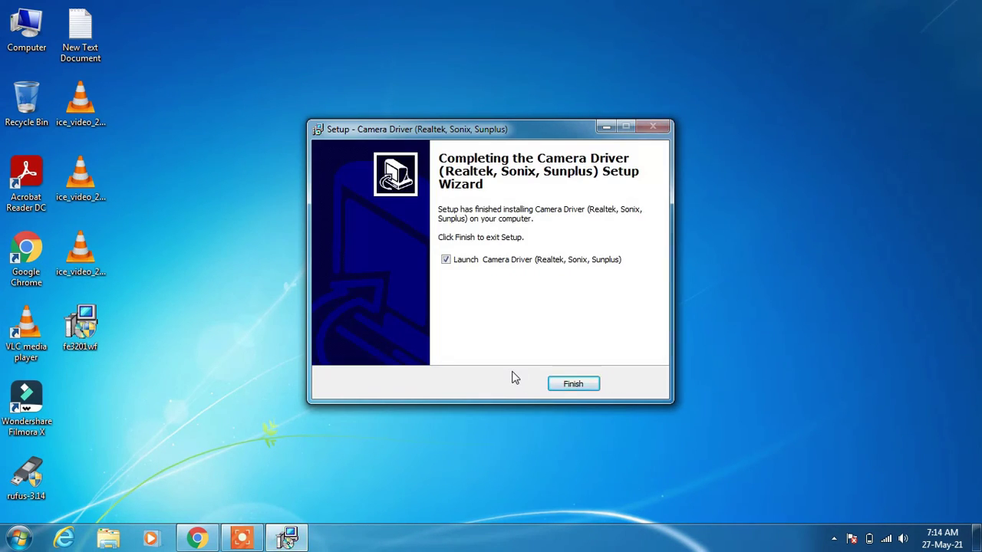
click(559, 387)
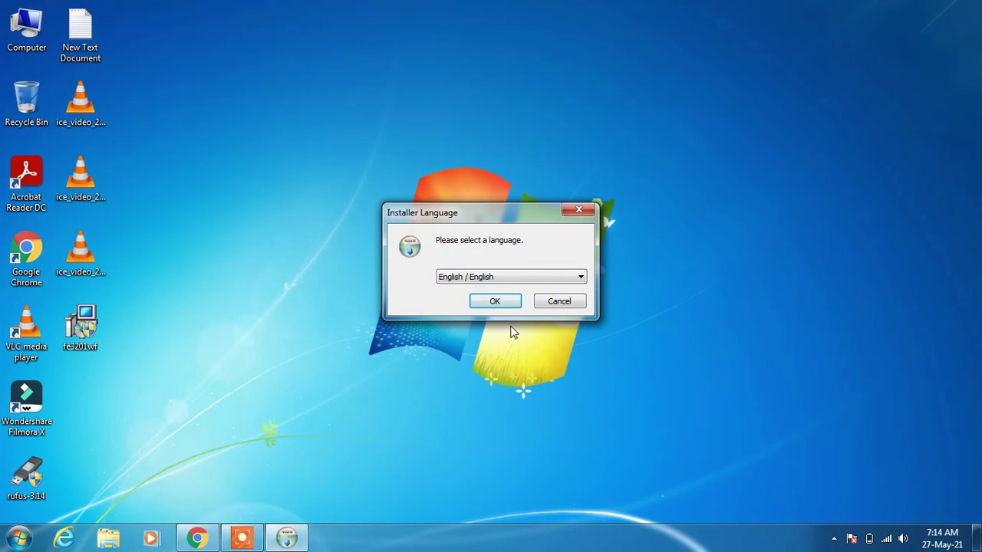
- Install EasyCamera in English and choose to reboot manually later
click(510, 308)
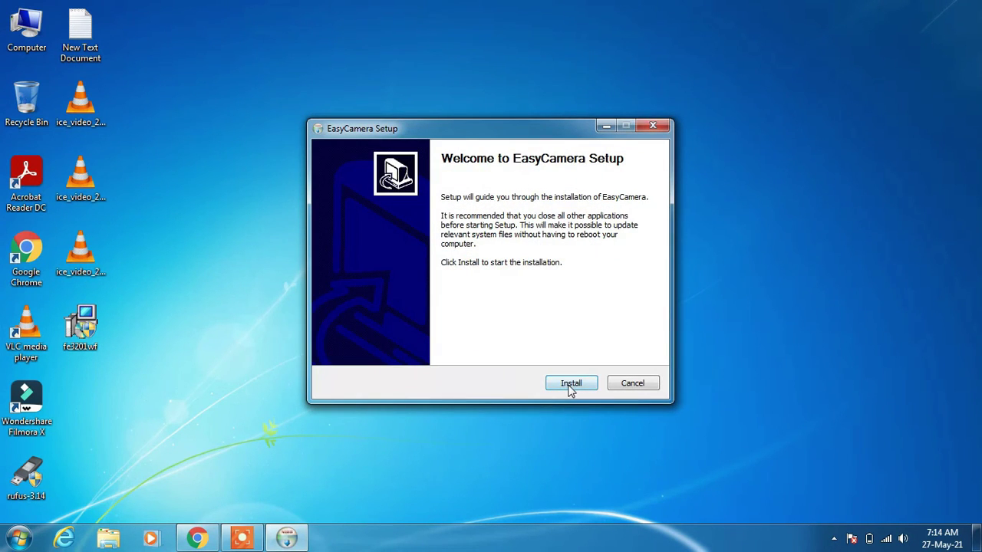
click(572, 388)
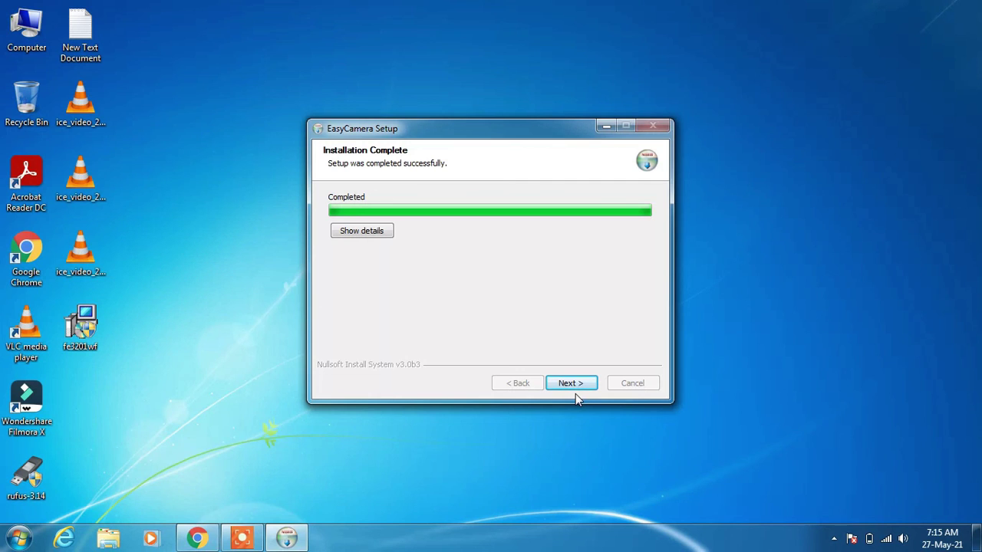
click(570, 384)
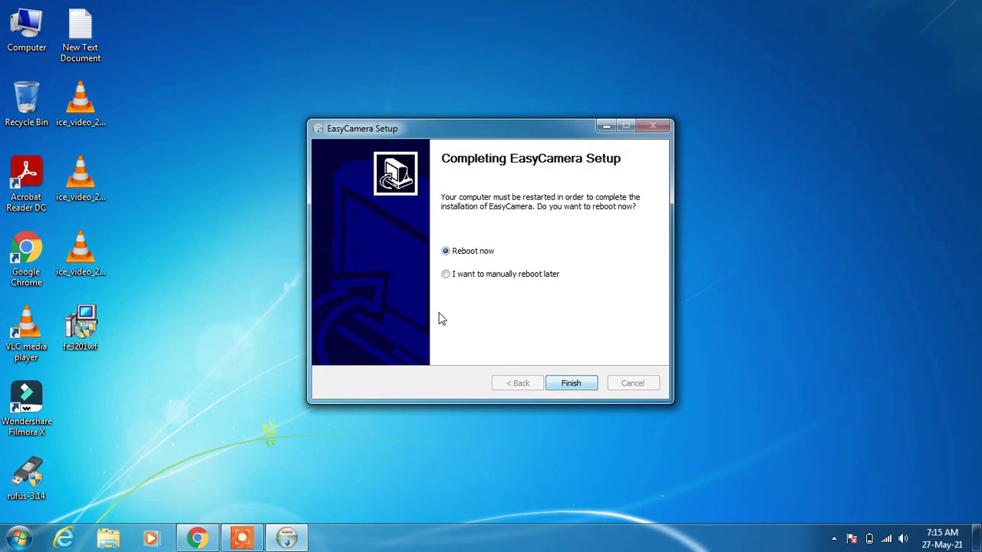
click(446, 276)
- Finish EasyCamera Setup without rebooting now
click(571, 383)
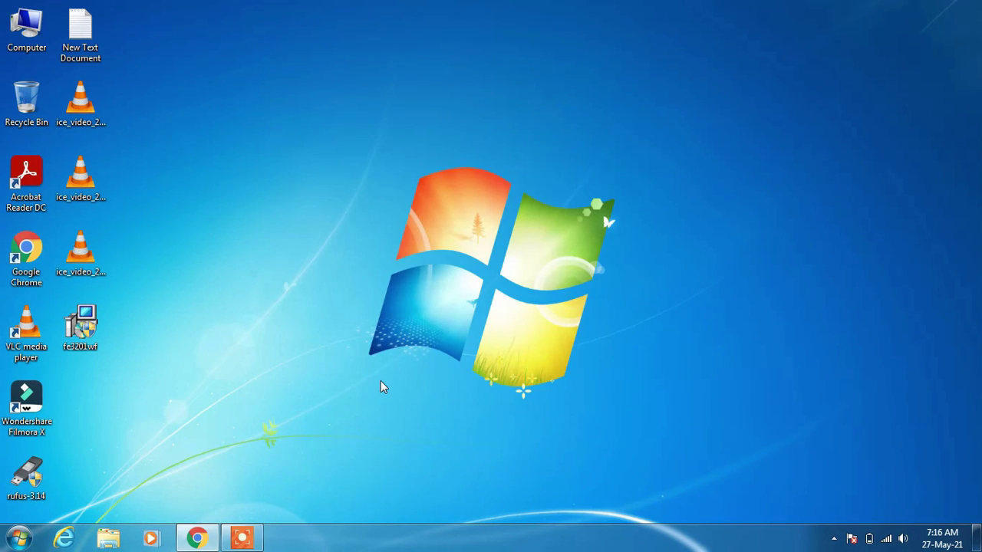